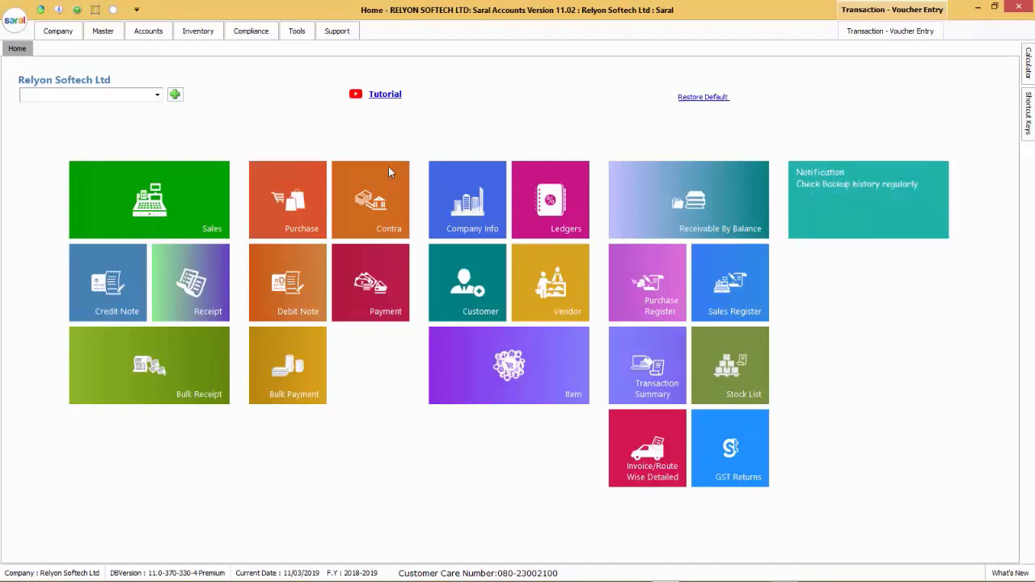
Start a new Purchase voucher from the Accounts Voucher Entry menu.
click(148, 30)
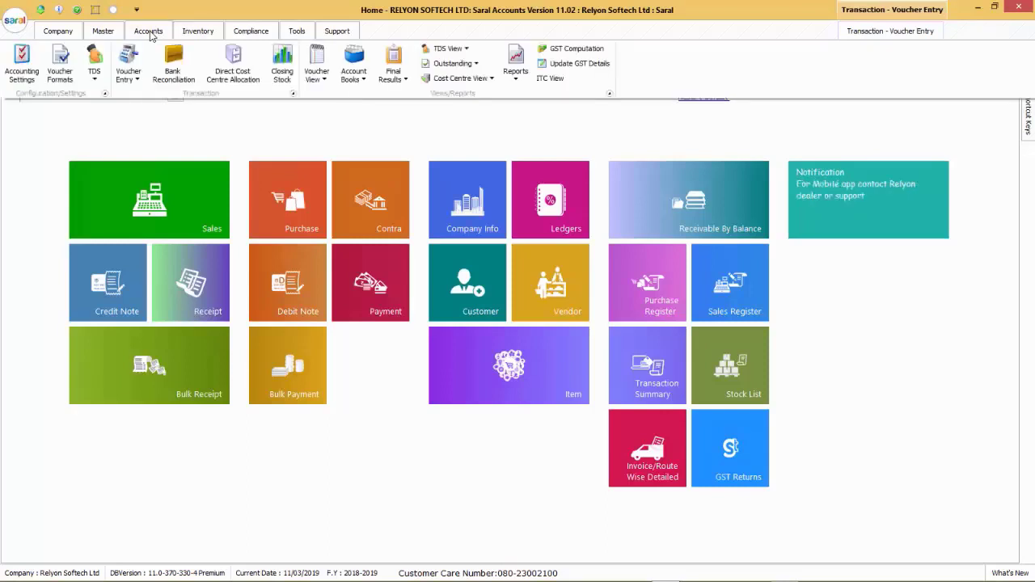
click(135, 79)
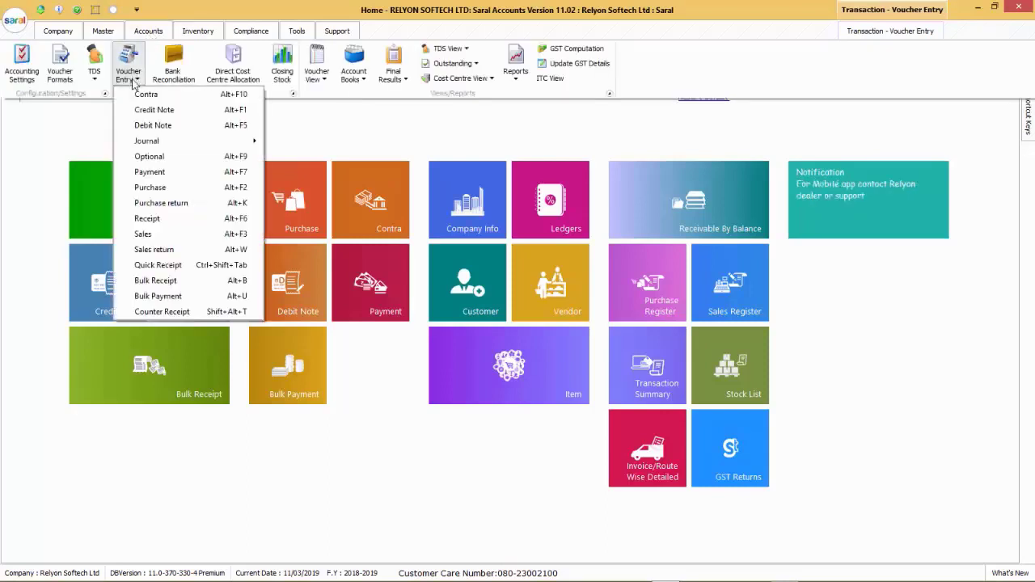
click(166, 188)
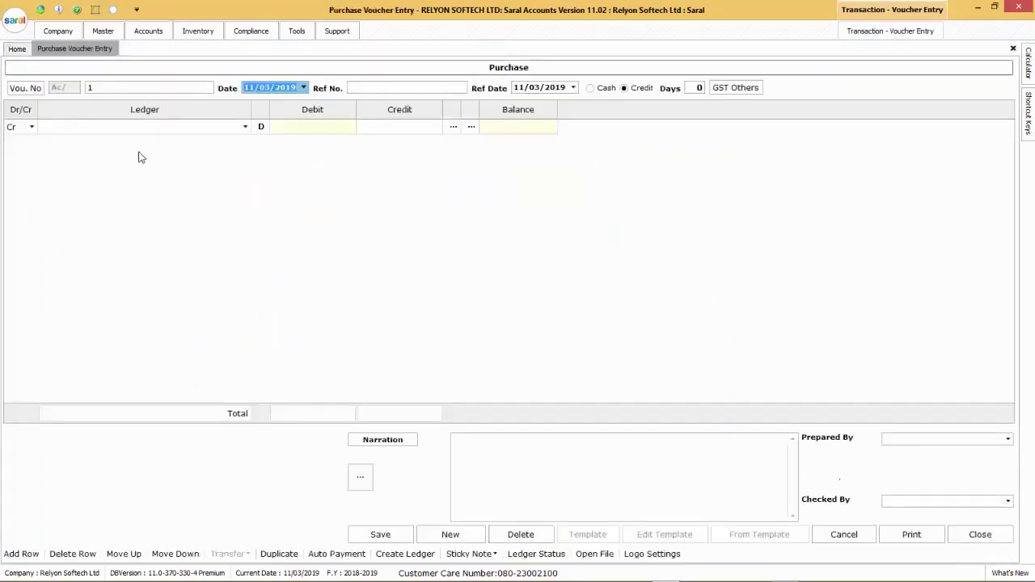
Enter reference PO-234, reference date 07/03/2019 and 90 credit days on the voucher header.
click(106, 89)
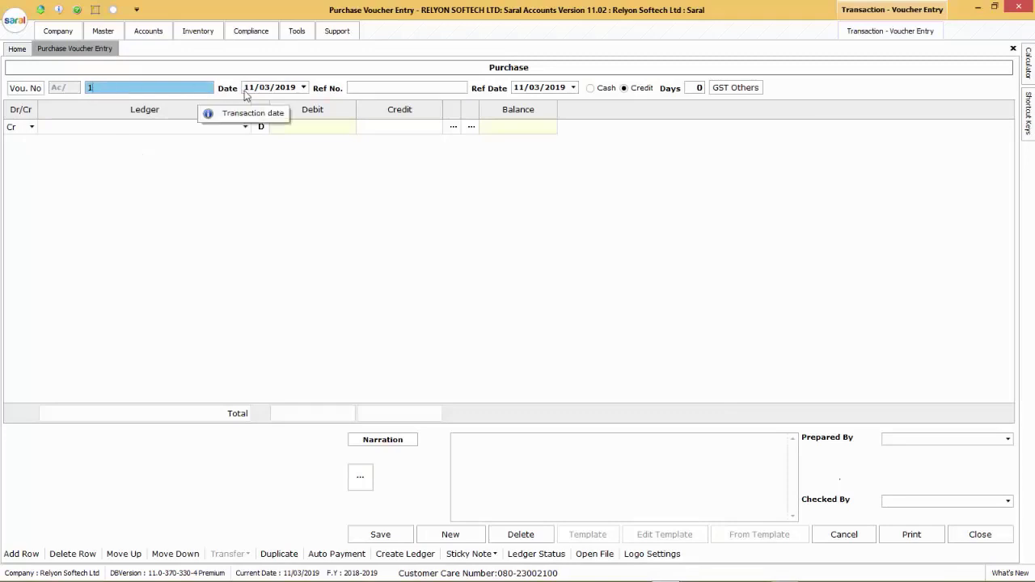
click(369, 87)
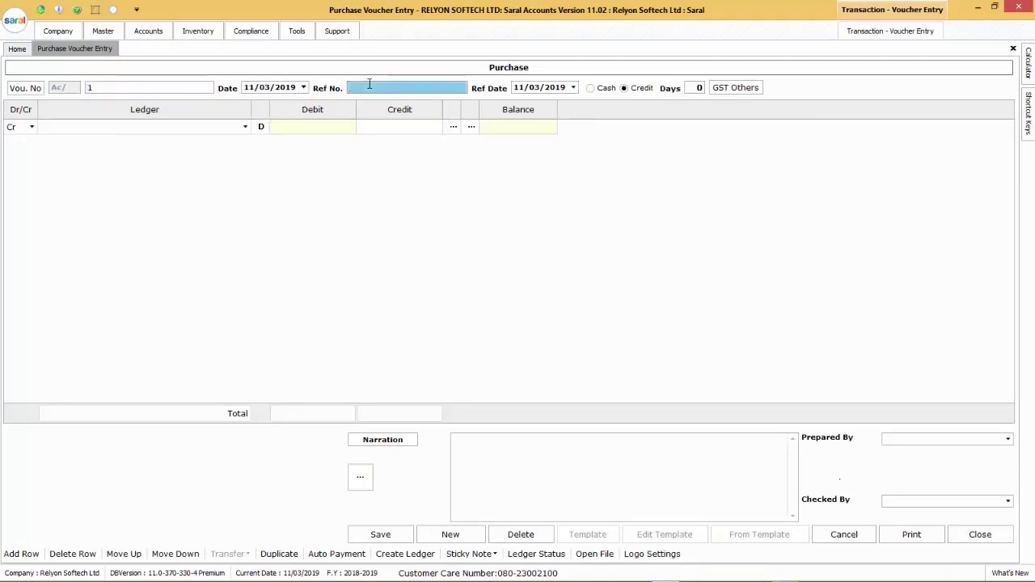
text(PO-)
text(234)
click(521, 89)
text(07)
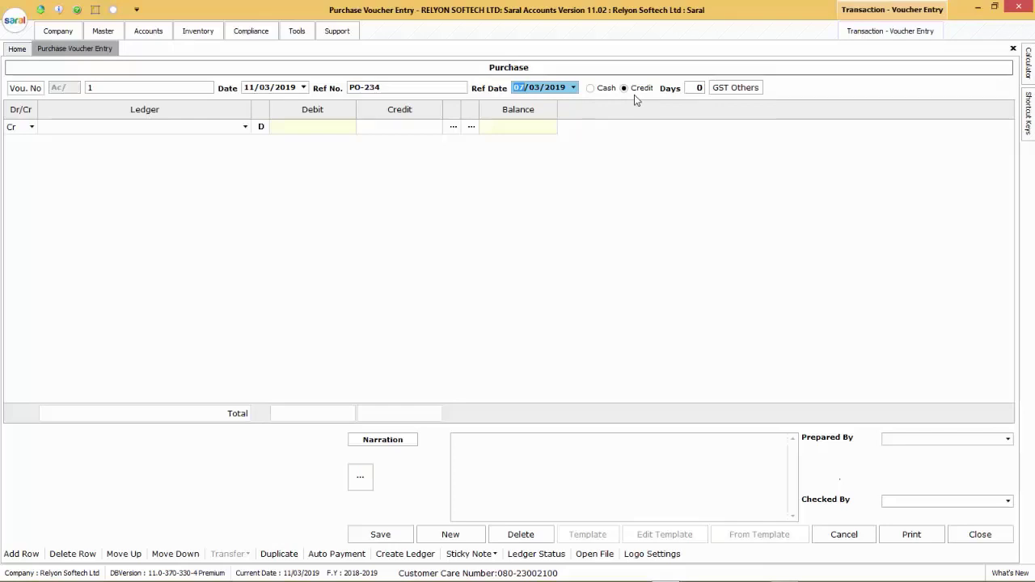
click(696, 87)
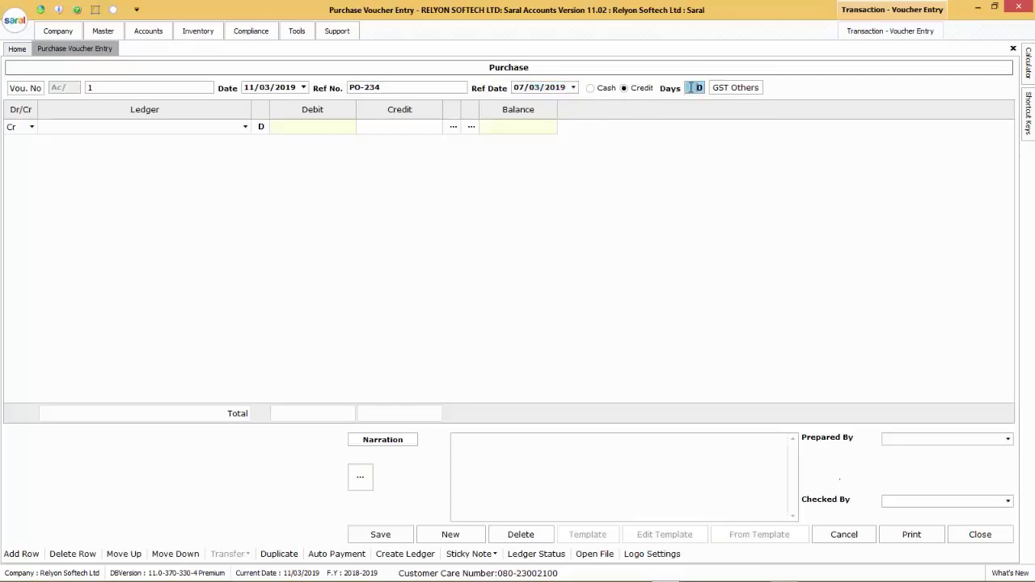
text(90)
Create and save a new ledger Prashant Entrp under Creditors for Goods via F9 on the Ledger field.
click(245, 128)
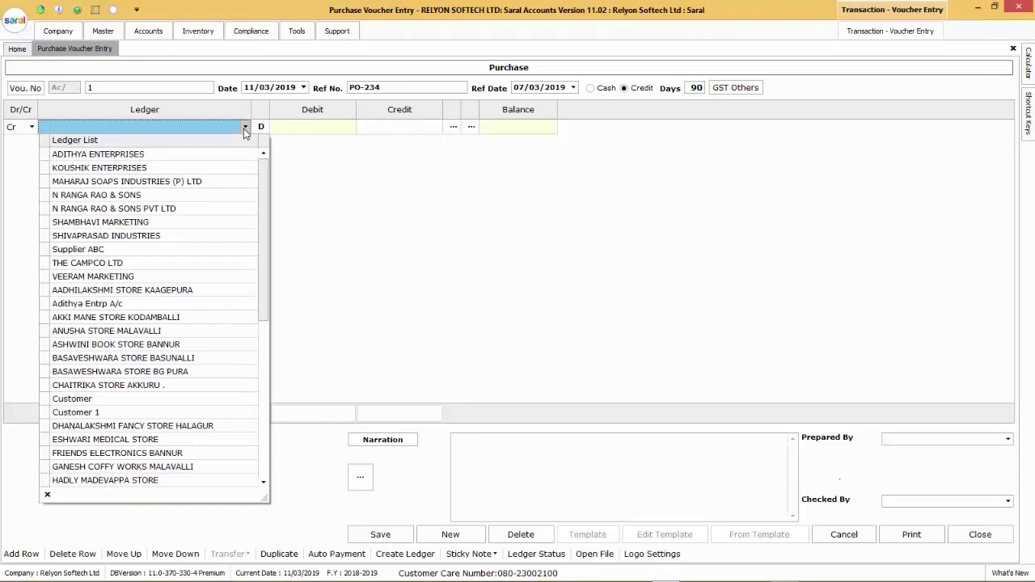
click(245, 129)
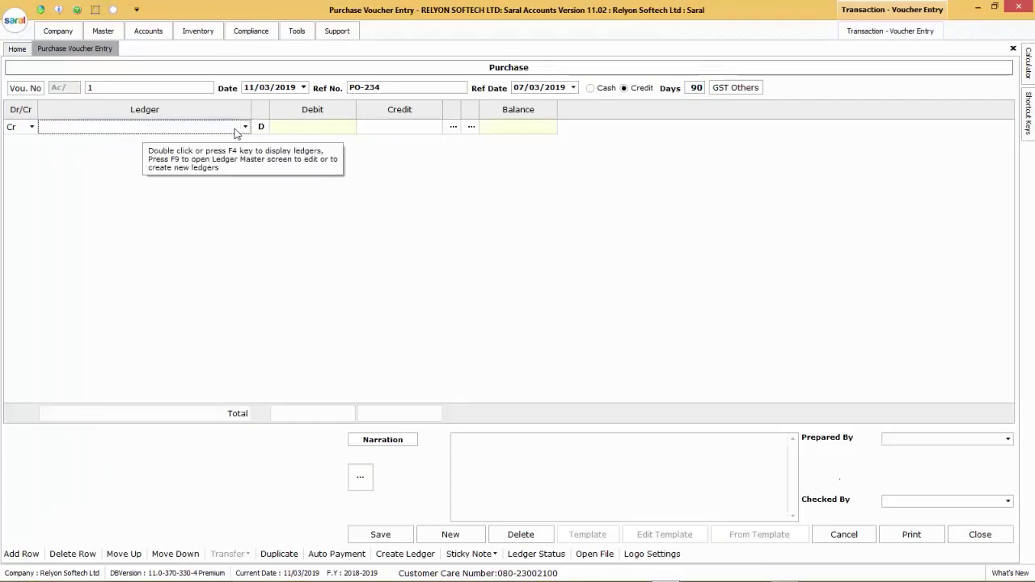
key(F9)
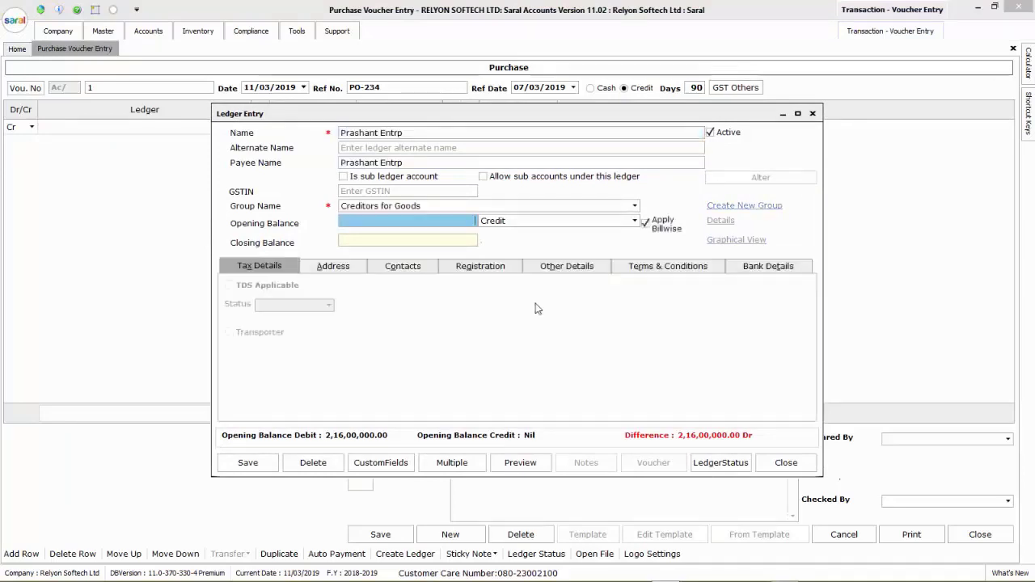
click(247, 463)
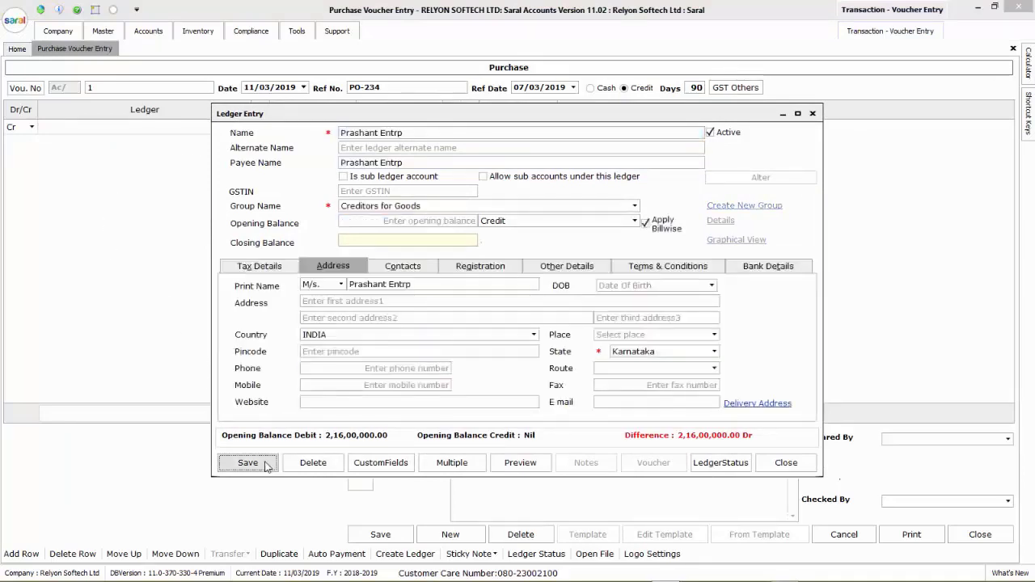
Credit Prashant Entrp 25,000.00 and accept bill details PO-234 for 90 days.
key(Return)
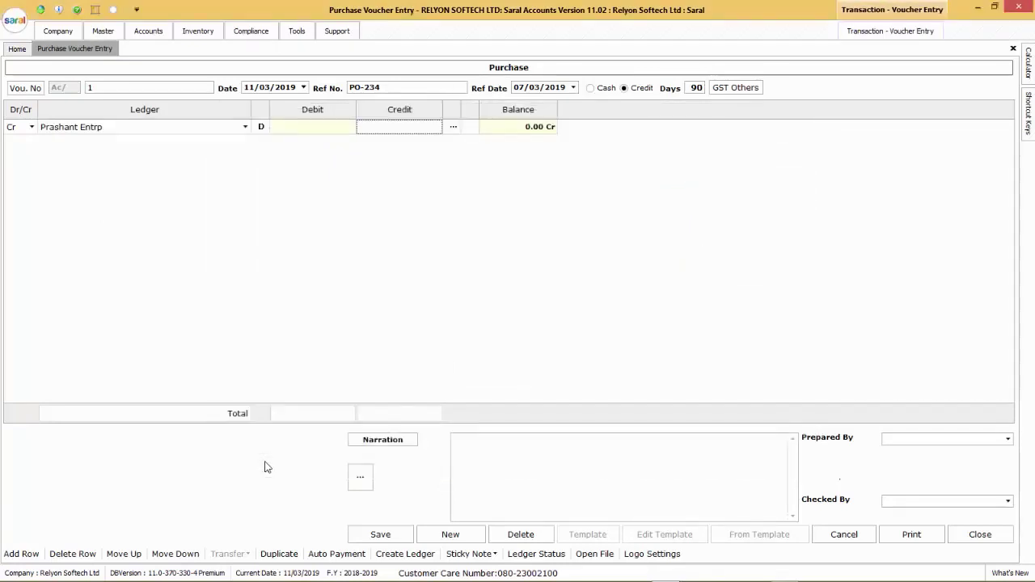
click(415, 129)
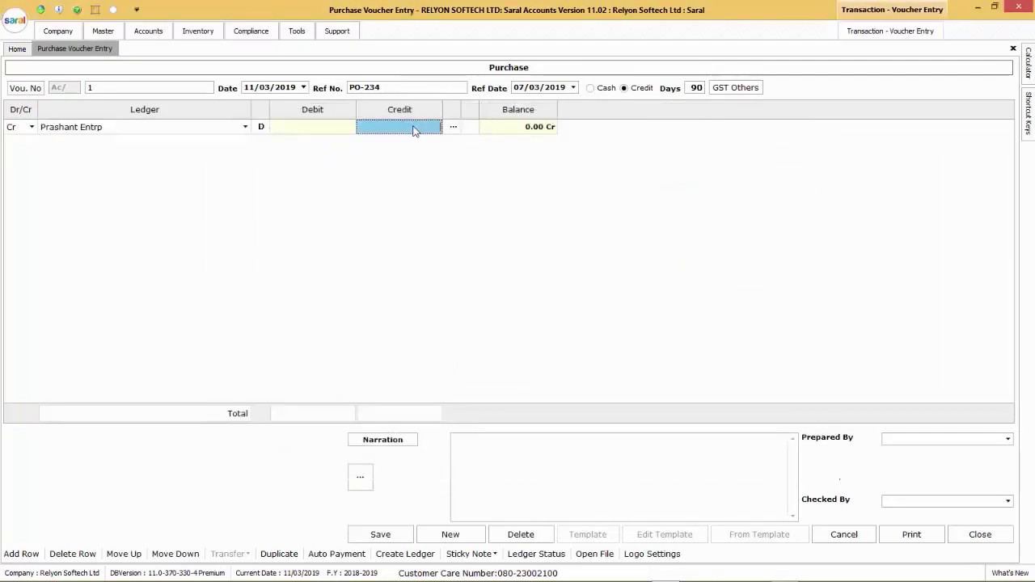
text(25.00)
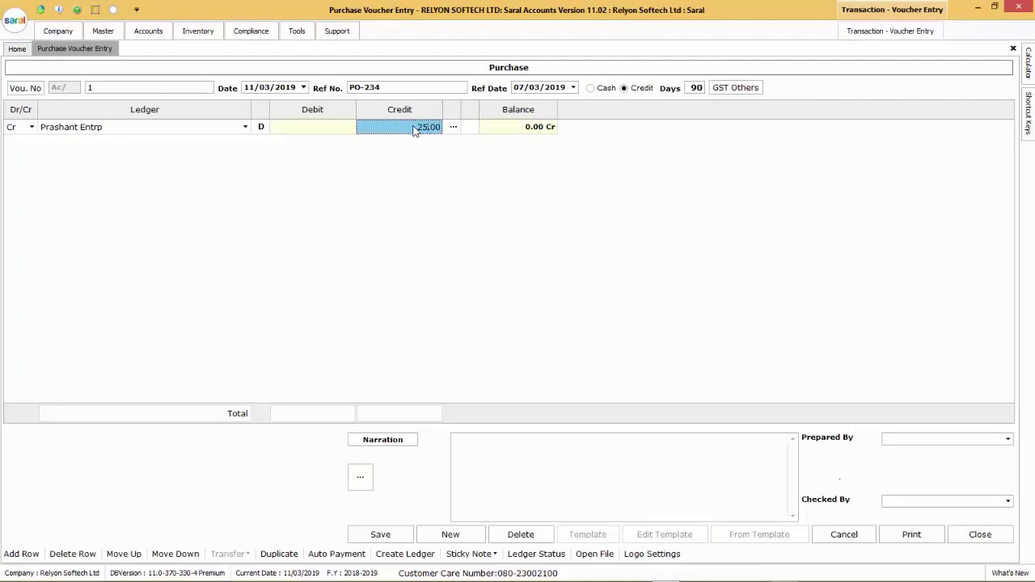
text(0)
key(Tab)
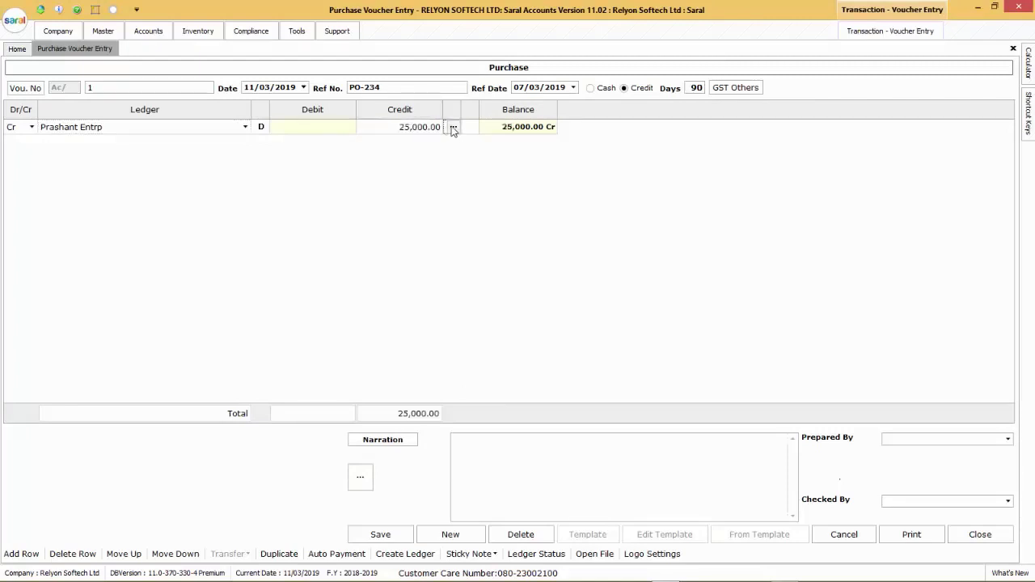
click(453, 127)
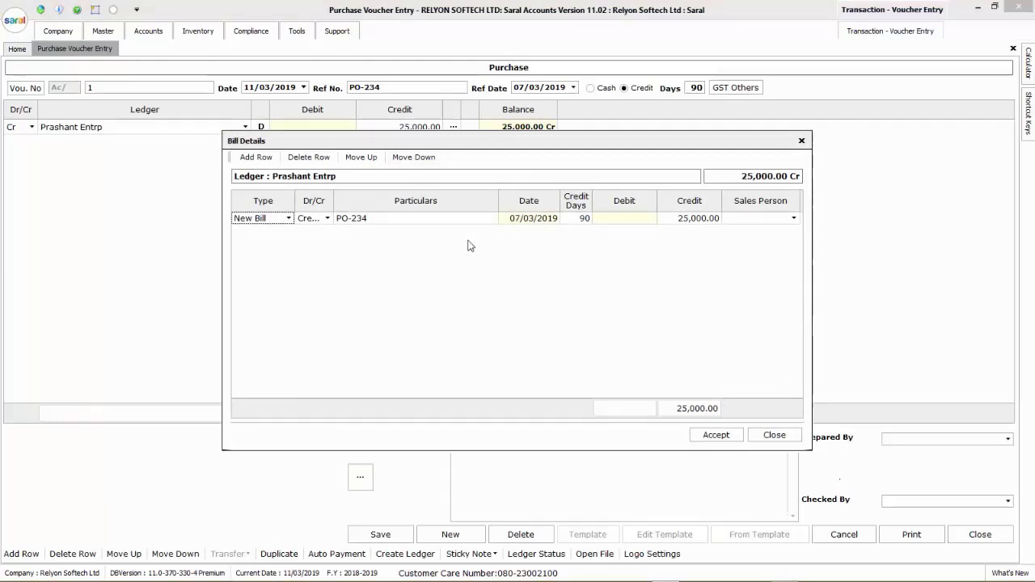
click(715, 436)
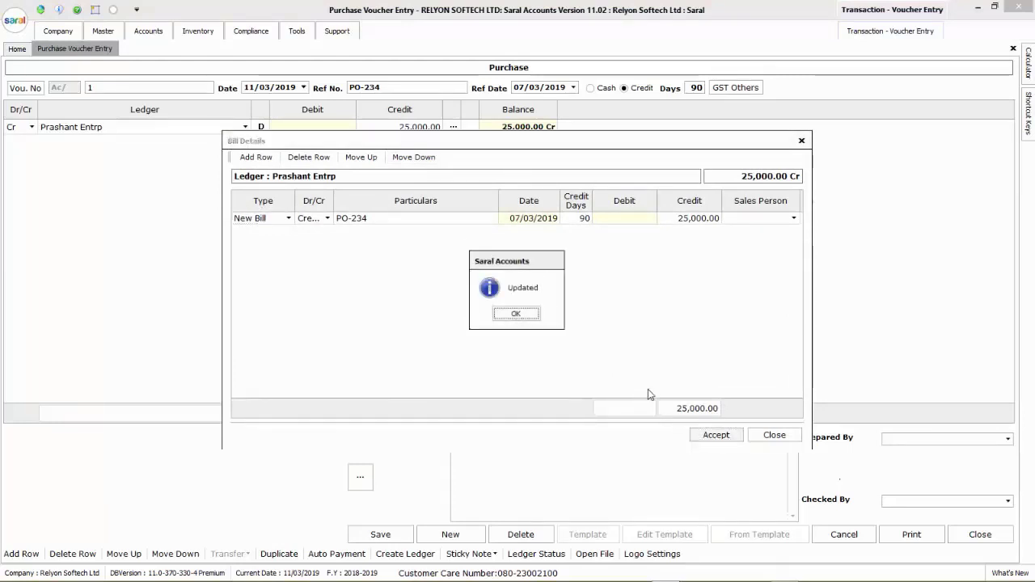
key(Return)
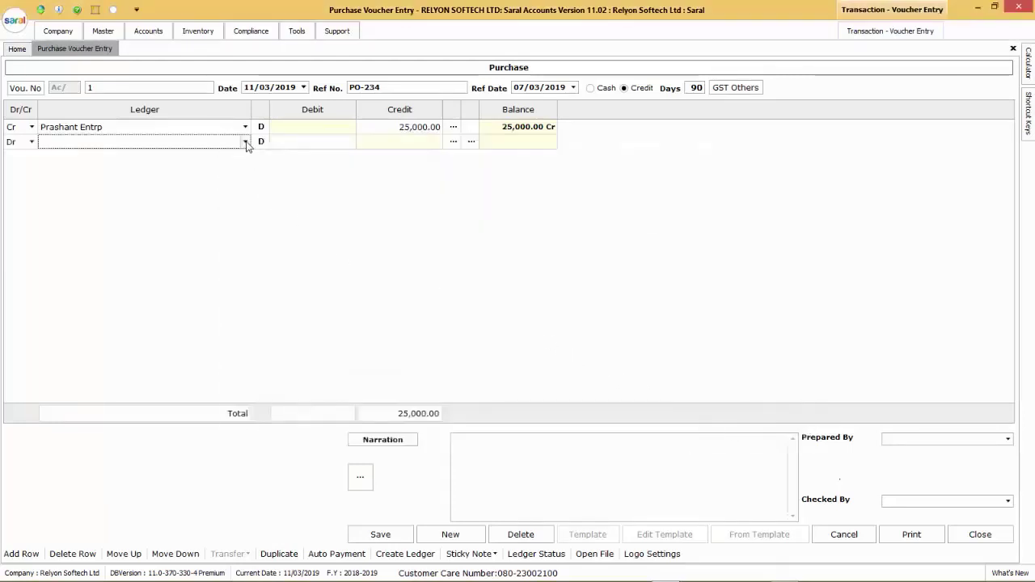
Choose the 18% CGST/SGST Purchase ledger for the debit row and bring up its GST details.
click(245, 143)
text(18% CGST/SGST Purchase)
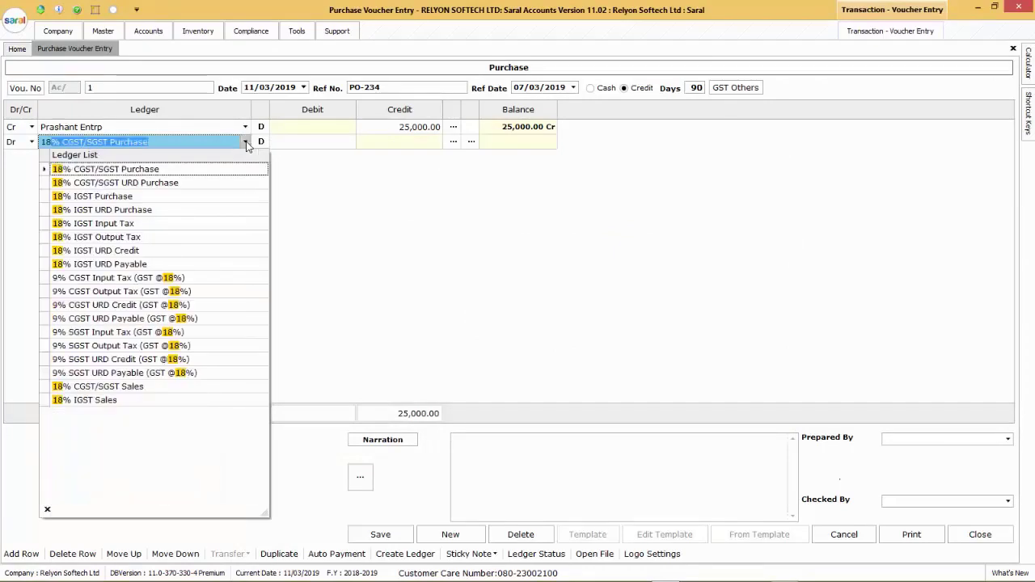
key(Return)
key(Return)
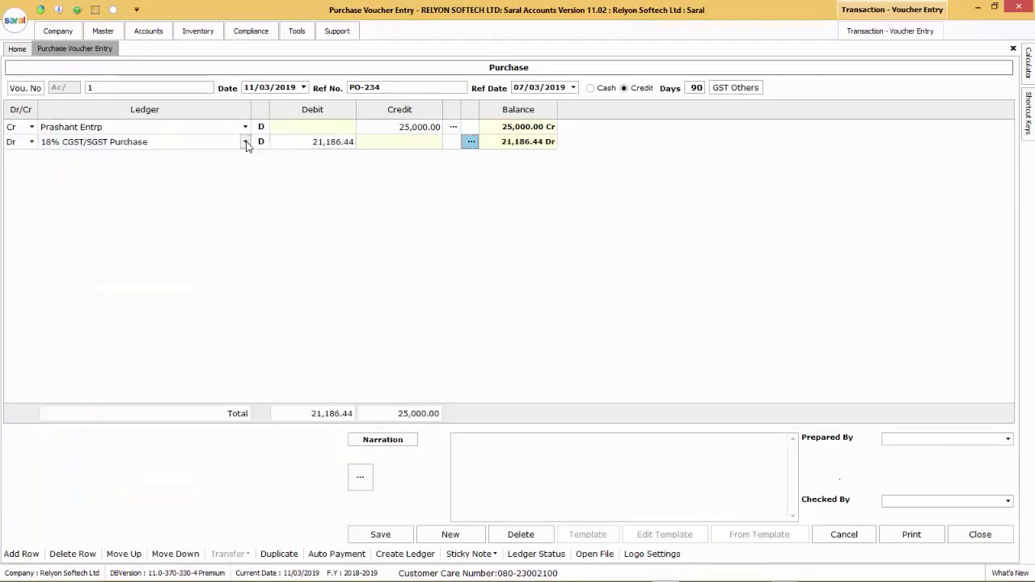
key(Return)
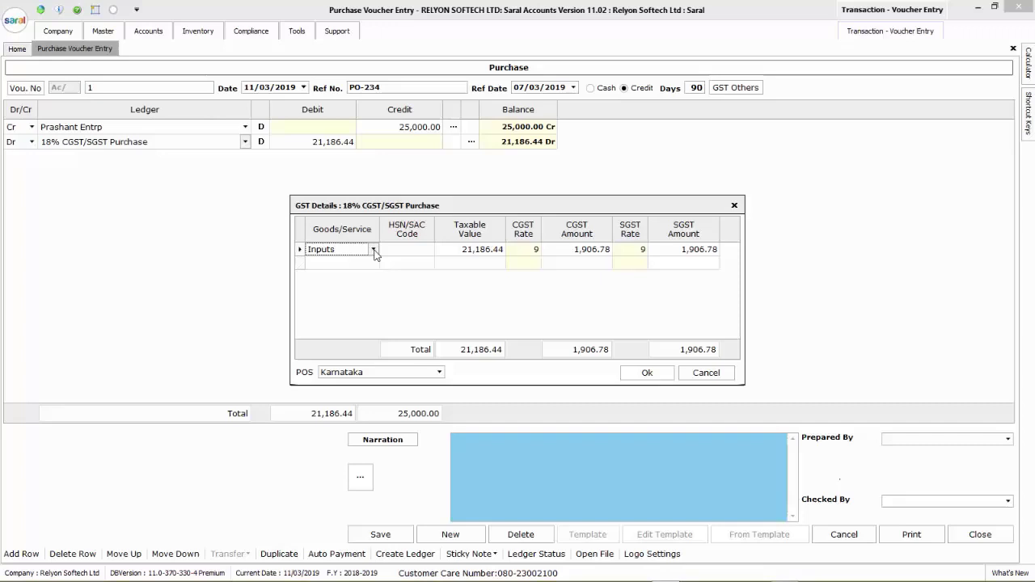
Set GST details to Inputs, HSN code 7865, place of supply Karnataka, adding the CGST/SGST rows.
click(374, 251)
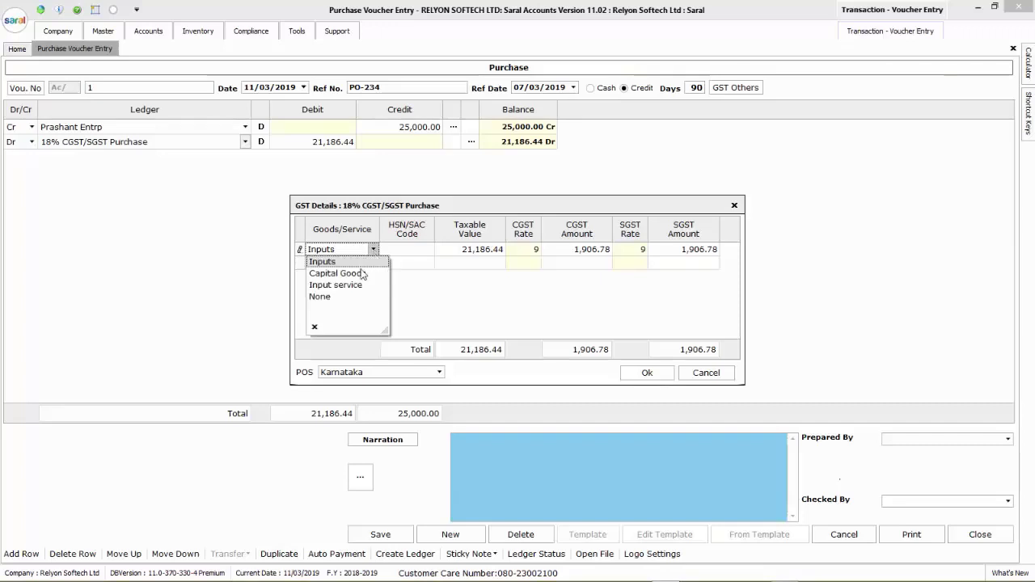
click(322, 261)
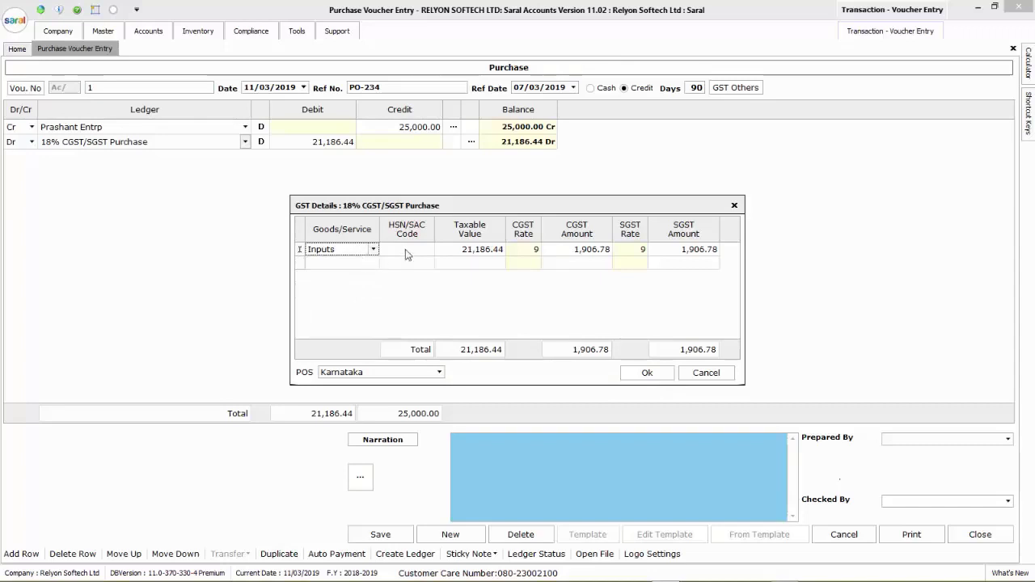
click(407, 252)
text(7865)
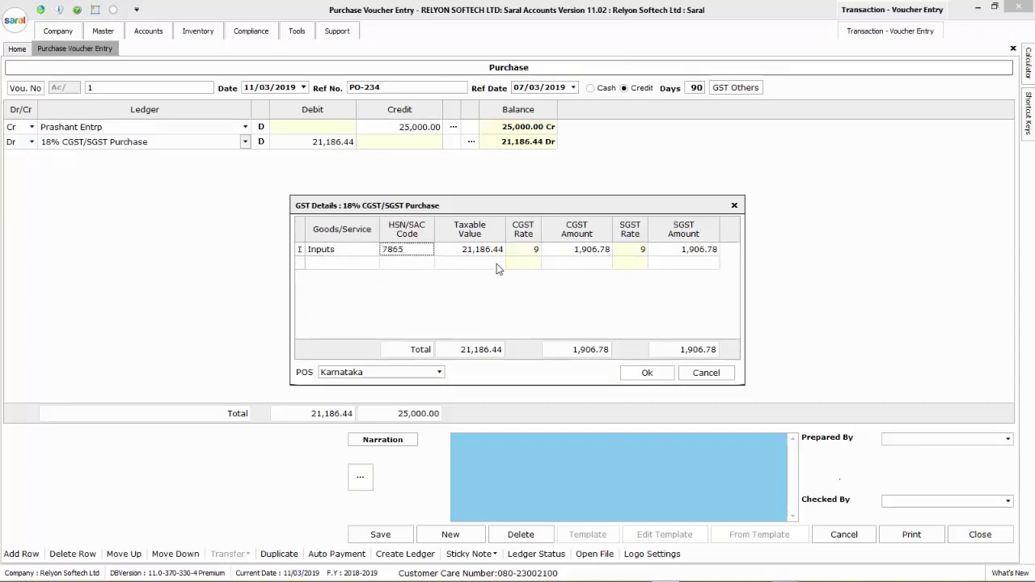
click(439, 371)
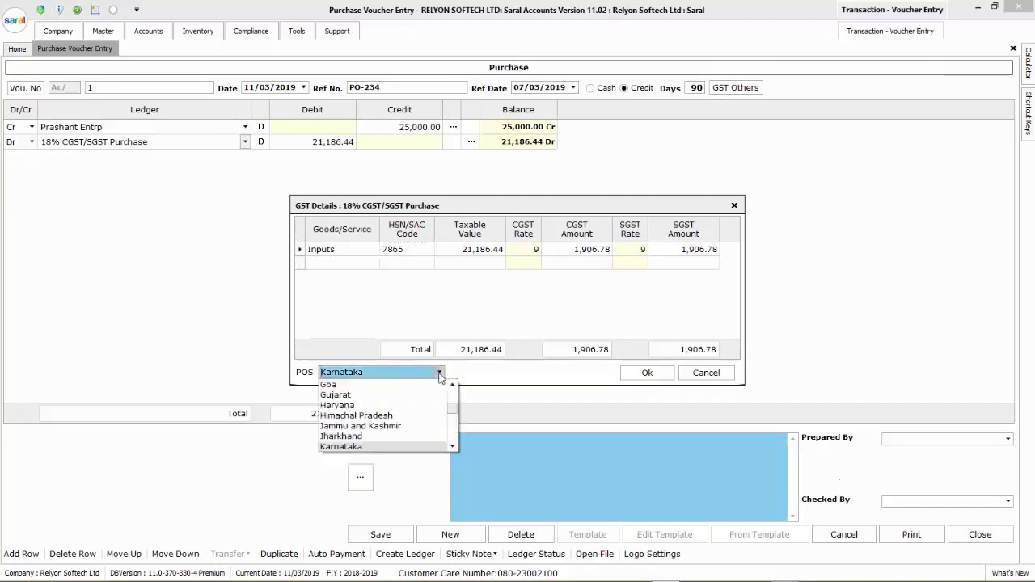
click(439, 372)
click(647, 373)
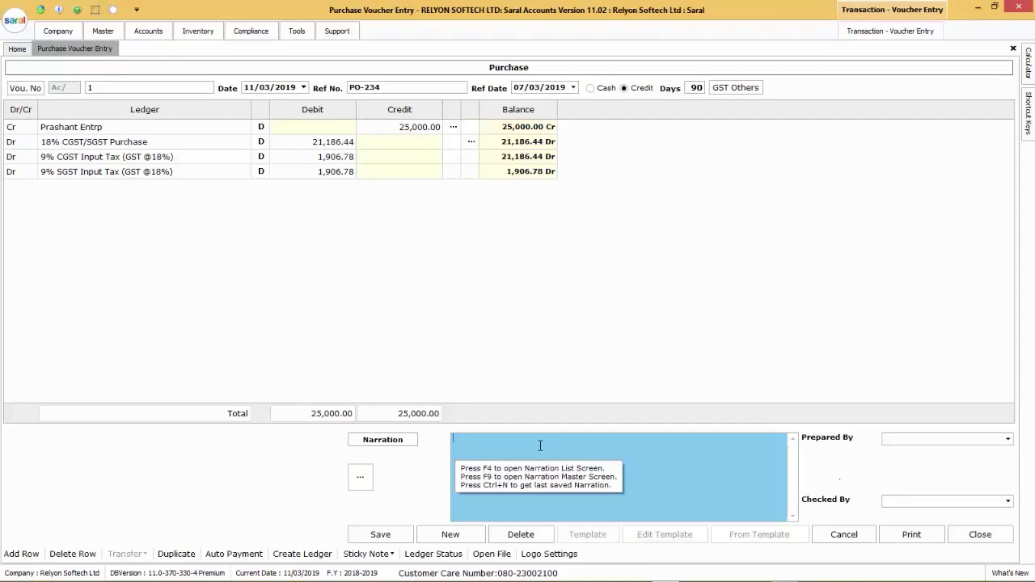
Set the narration to 'Being Purchase Done from Prashant Entrp', glancing at the Narrations Editor.
key(F4)
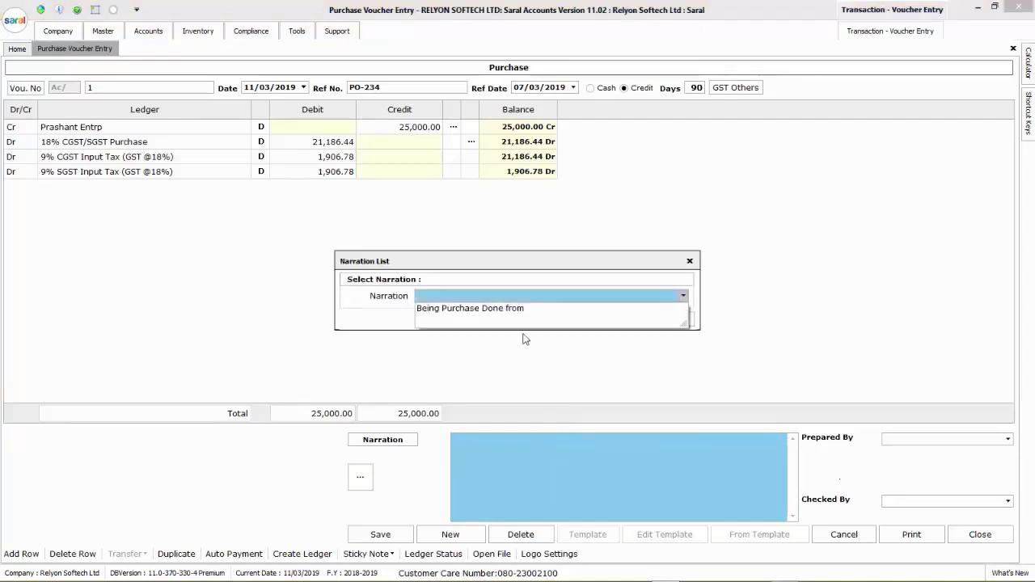
click(526, 310)
click(547, 455)
text(Being Purchase Done from)
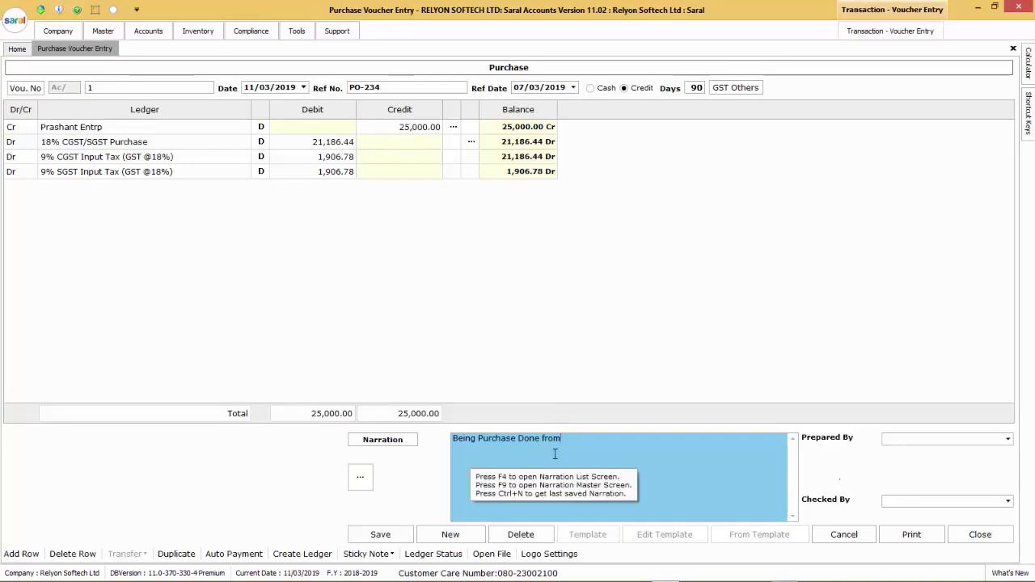
text( Prashant Entrp)
key(F9)
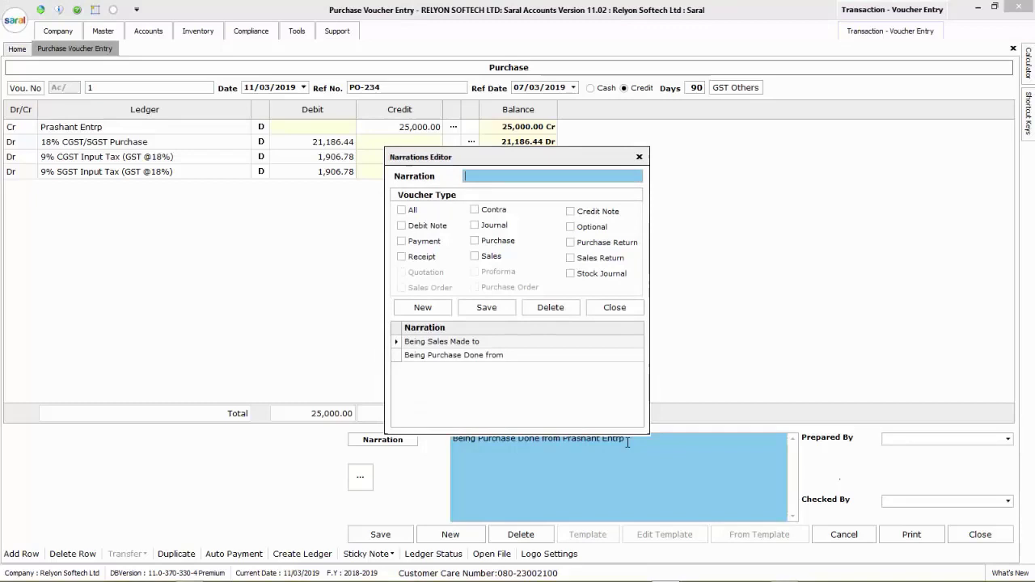
click(614, 307)
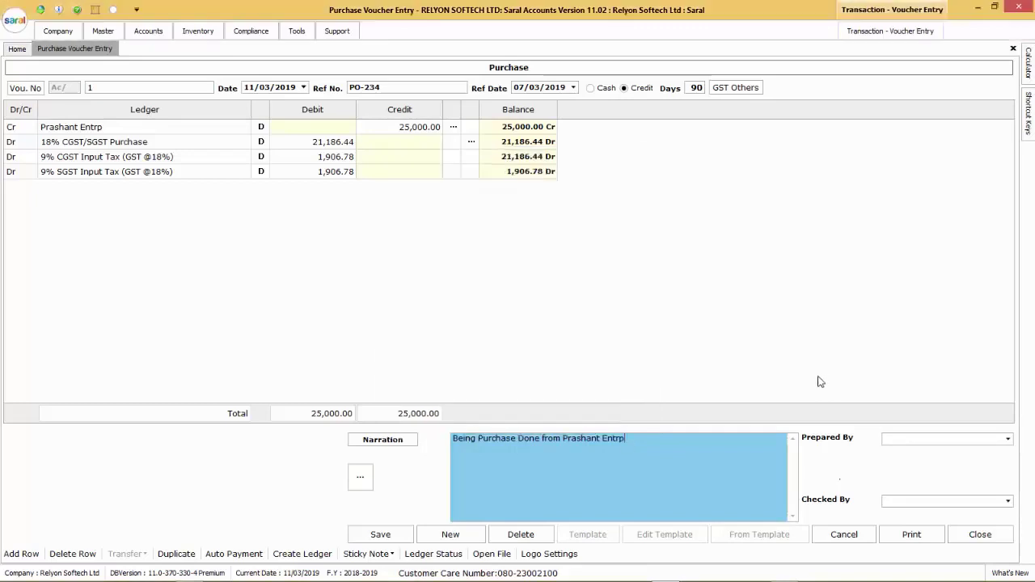
Assign Savithri as preparer and Sangamesh as checker, then save the voucher.
click(1008, 438)
click(946, 452)
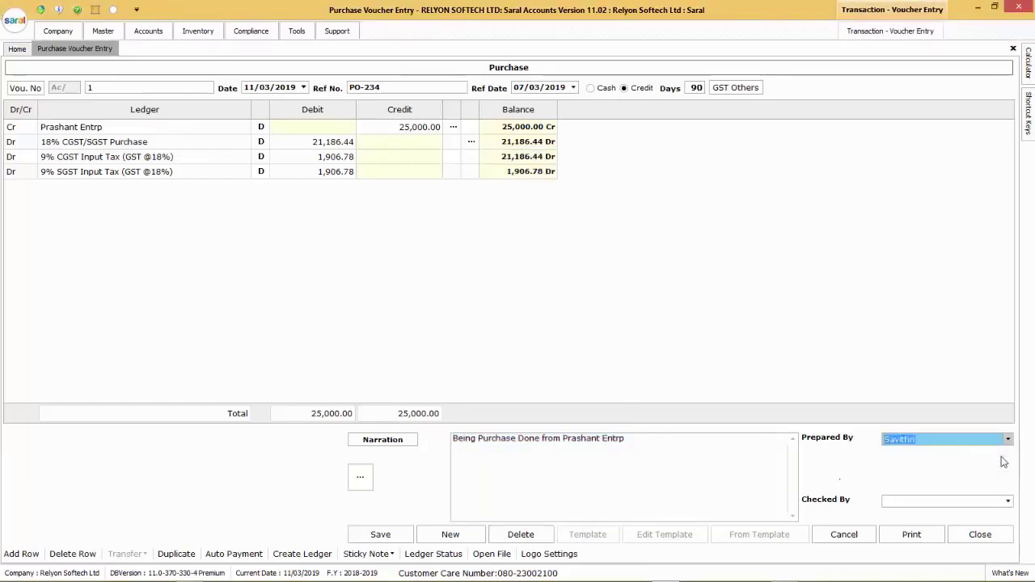
click(1008, 502)
click(986, 516)
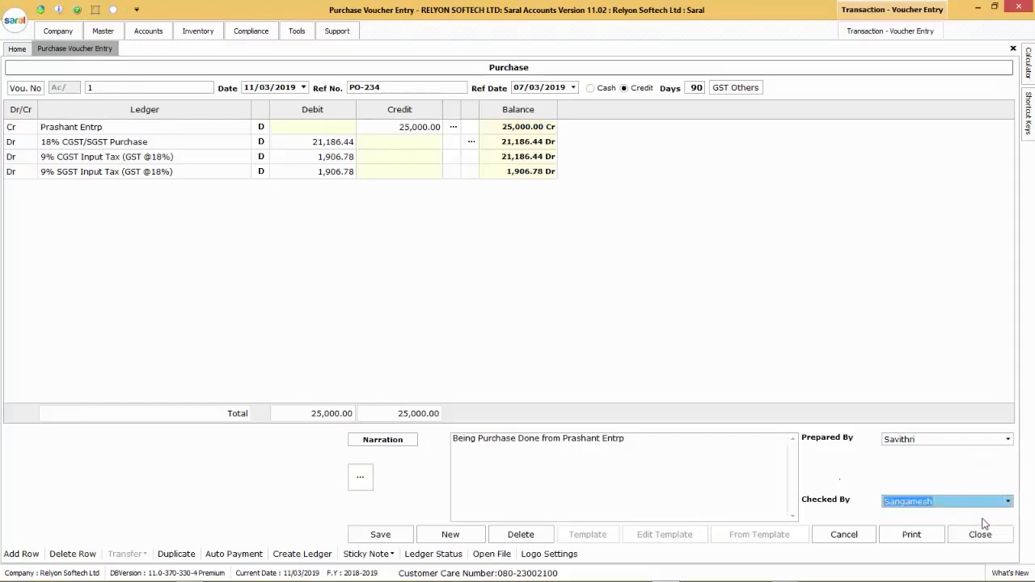
click(380, 535)
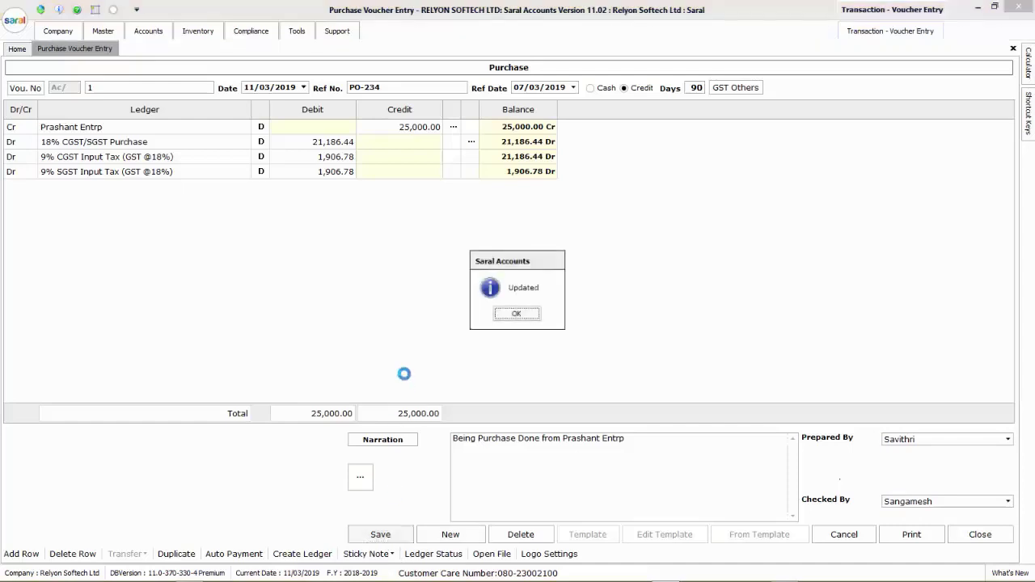
Dismiss the Updated message and glance at the Sticky Note menu without using it.
key(Return)
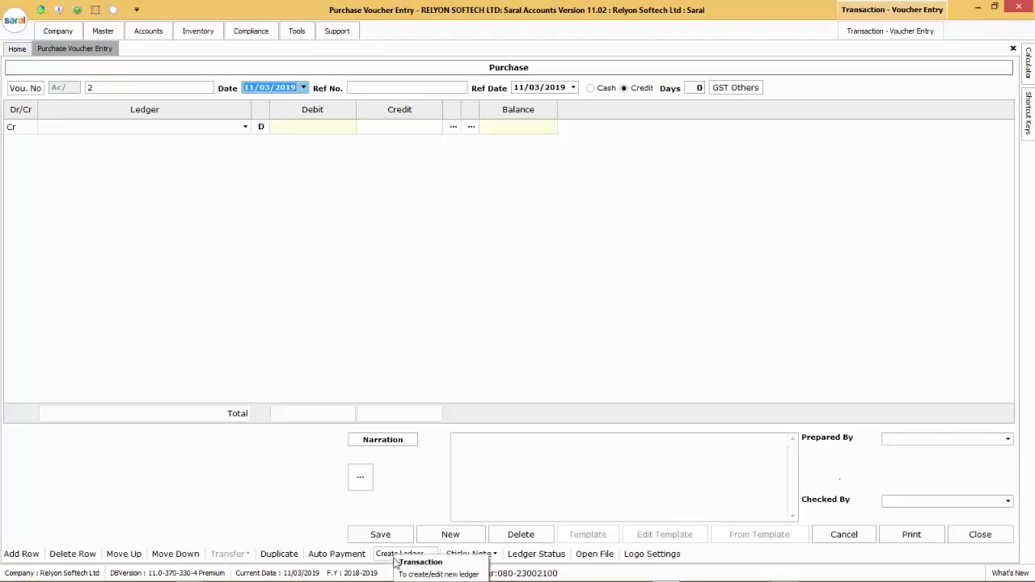
click(495, 555)
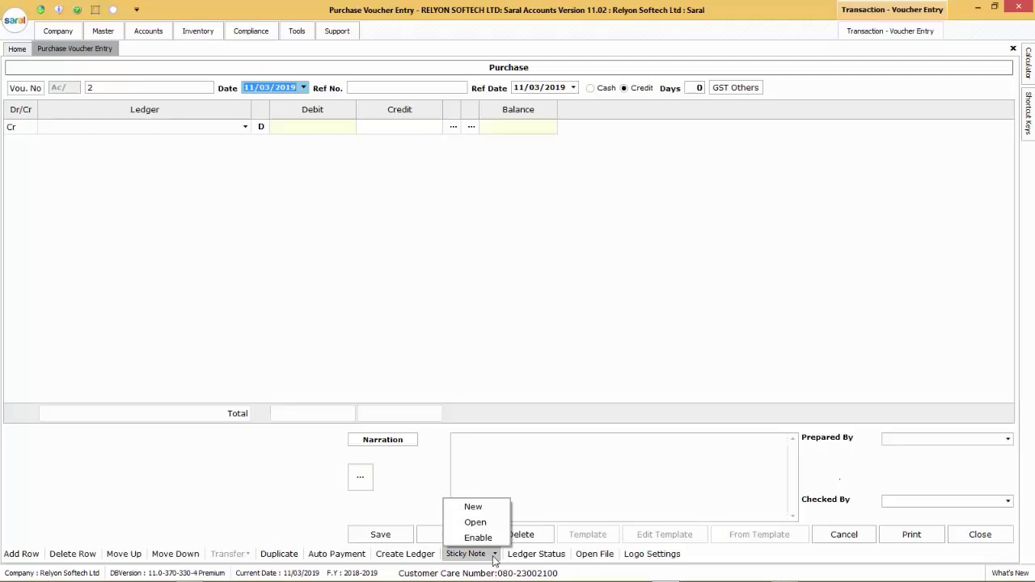
click(511, 558)
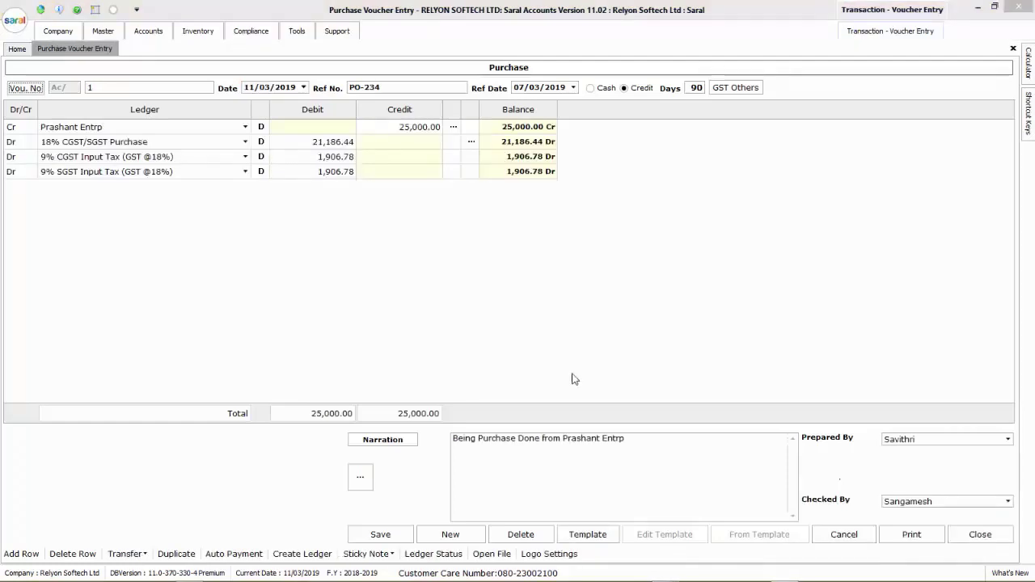
Save voucher 1 as a template named 'Purchase'.
click(588, 535)
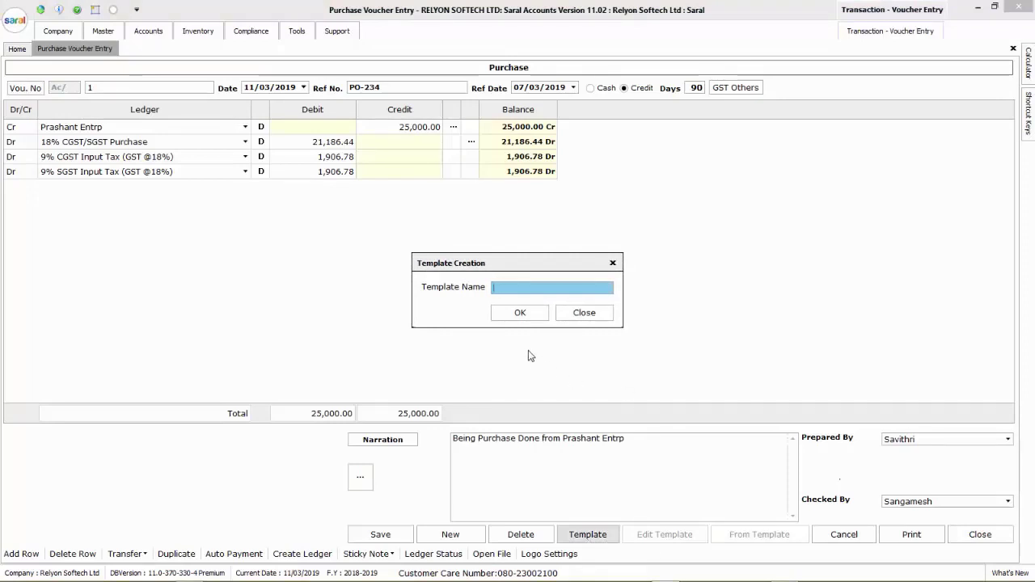
text(Purcha)
text(se)
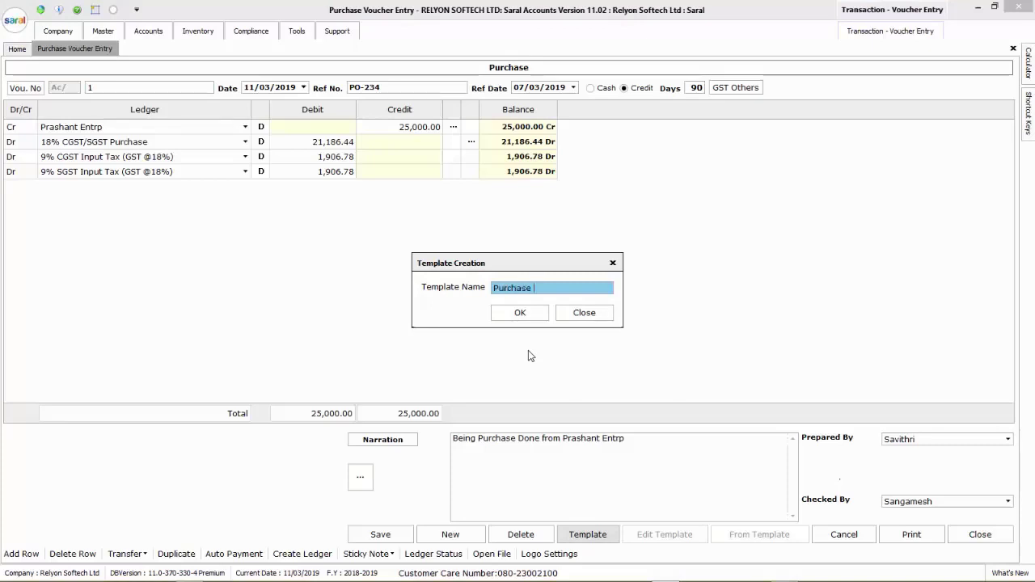
click(532, 314)
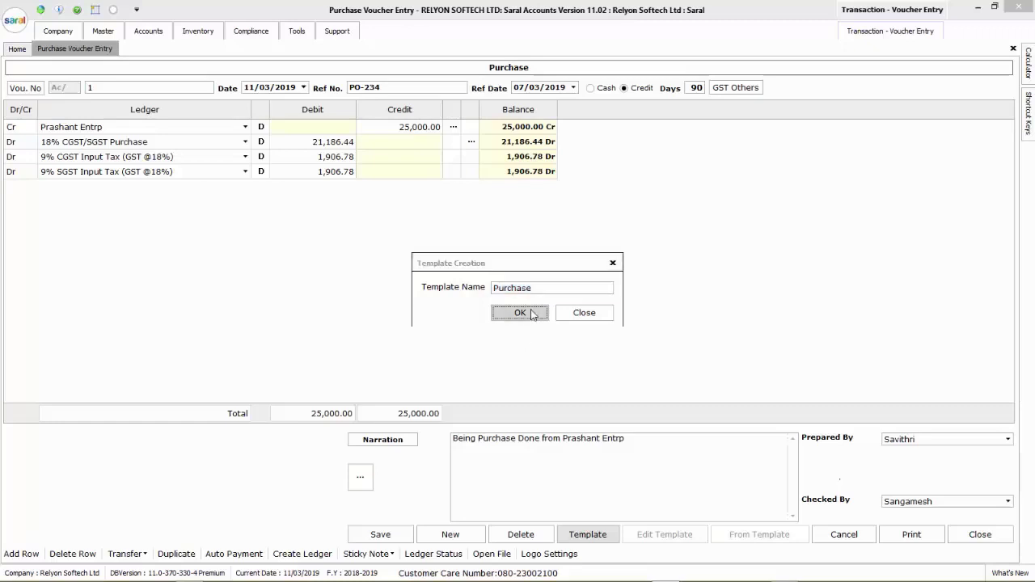
Fill voucher 2 from the saved 'Purchase' template.
click(524, 318)
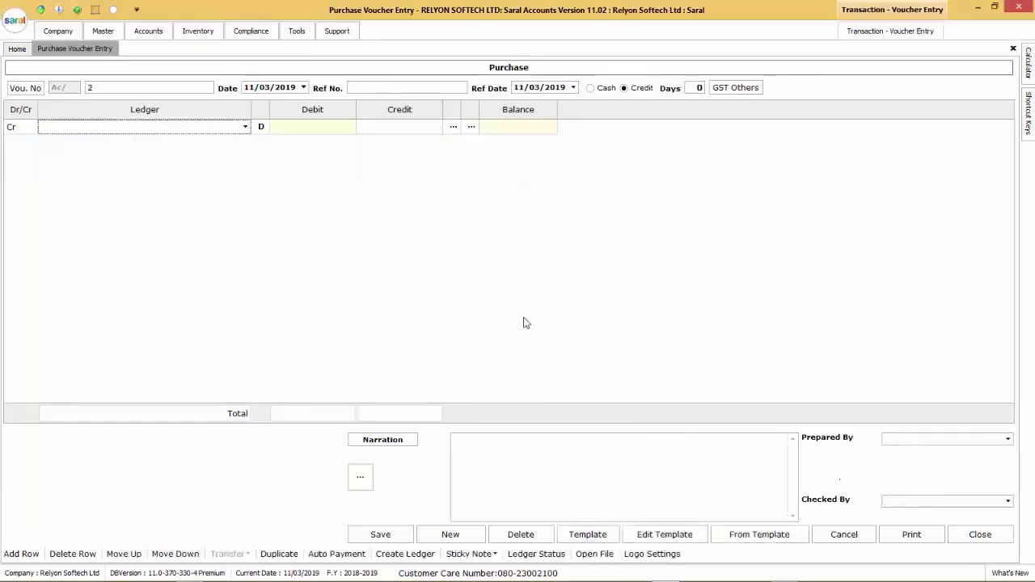
click(759, 534)
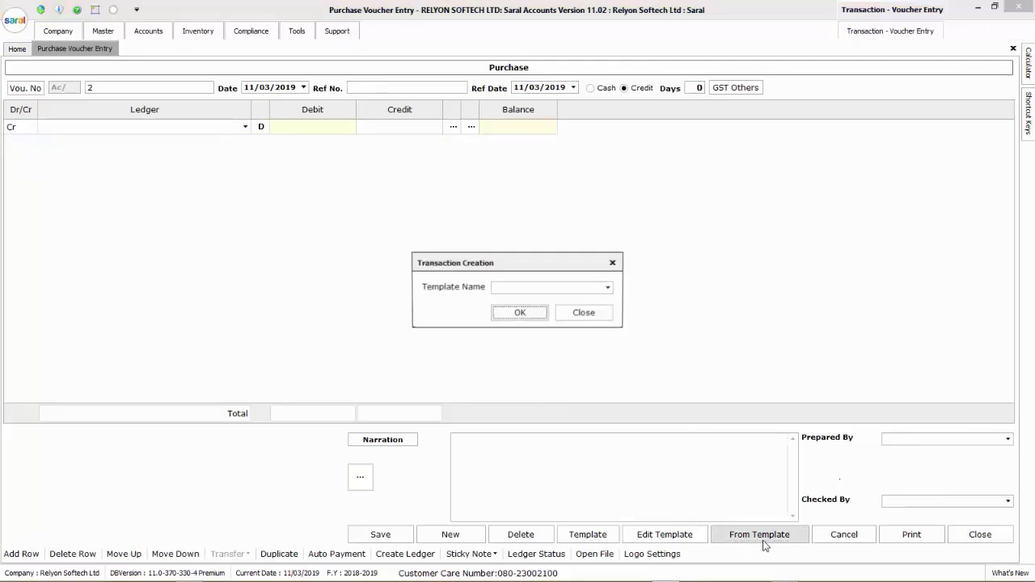
click(608, 287)
click(550, 300)
click(518, 313)
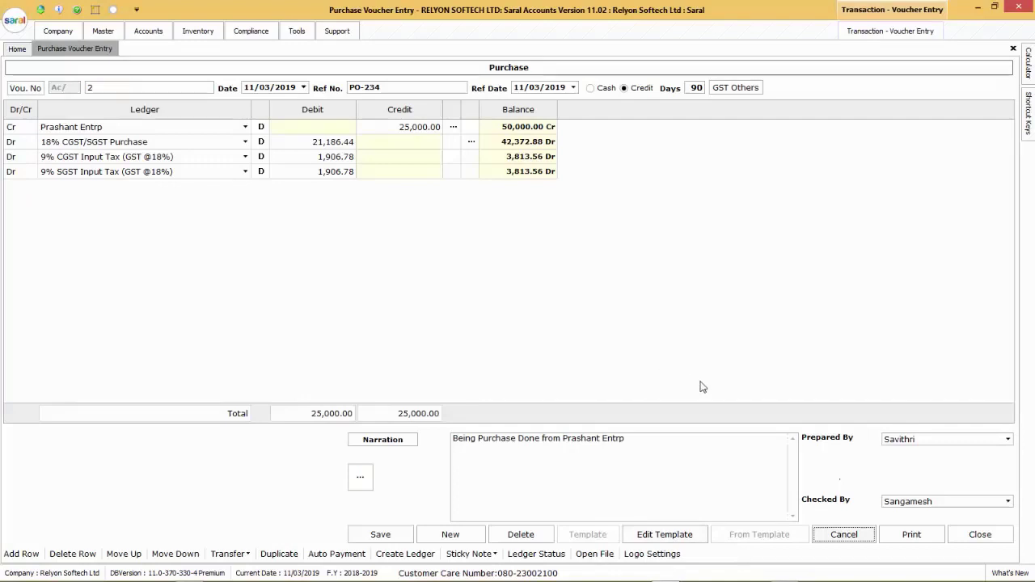
Close the purchase voucher entry screen and return to the Home dashboard.
click(980, 534)
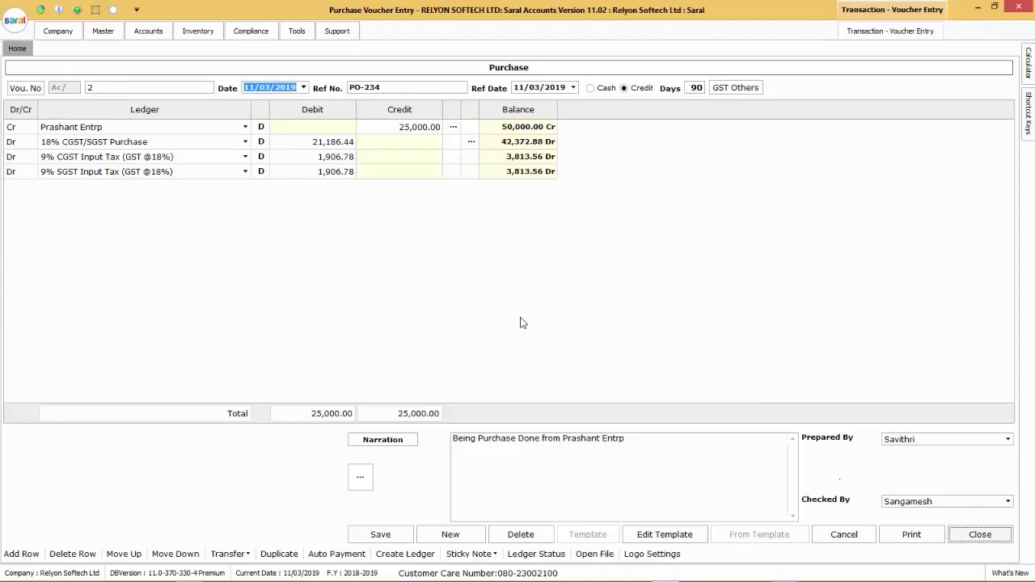
key(Escape)
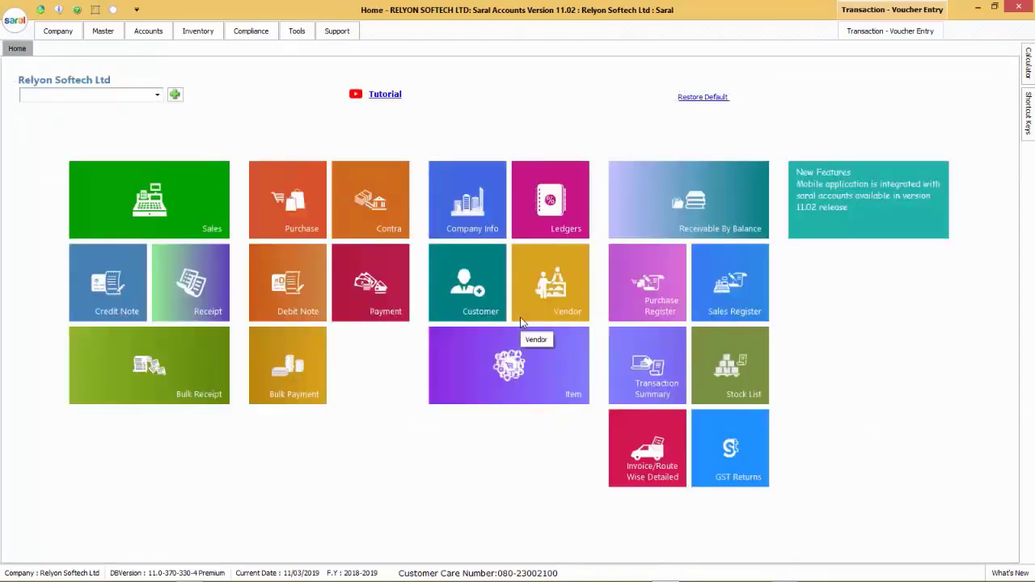